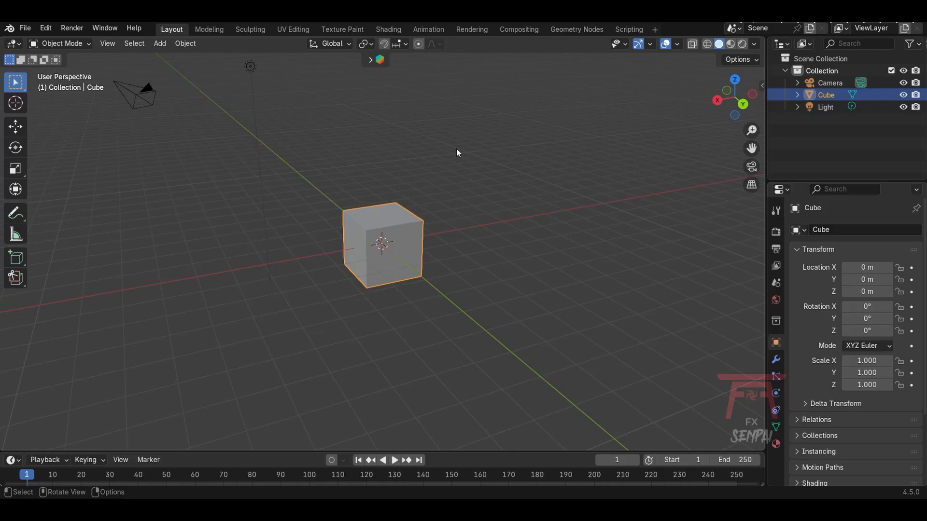
Split the 3D viewport into two side-by-side areas and divide the right one into two stacked viewports.
scroll(483, 211, up, 1)
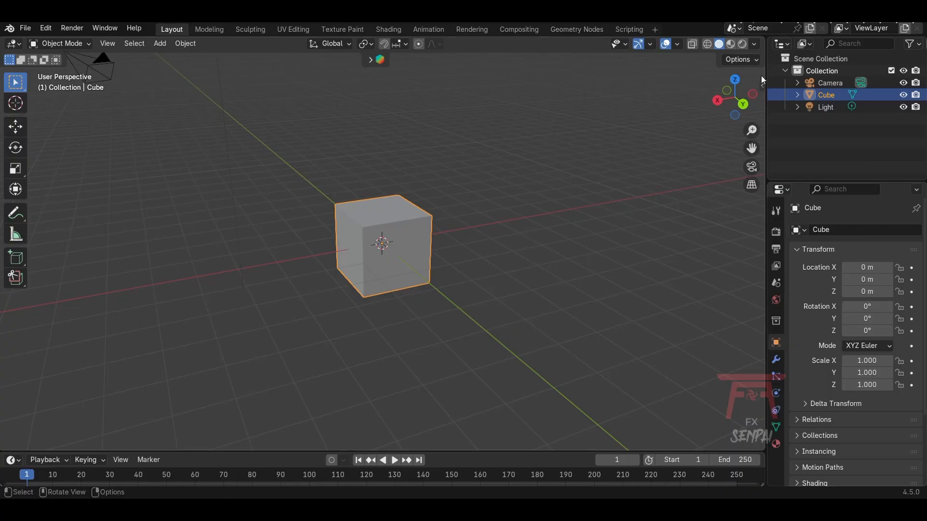
drag(764, 40, 418, 82)
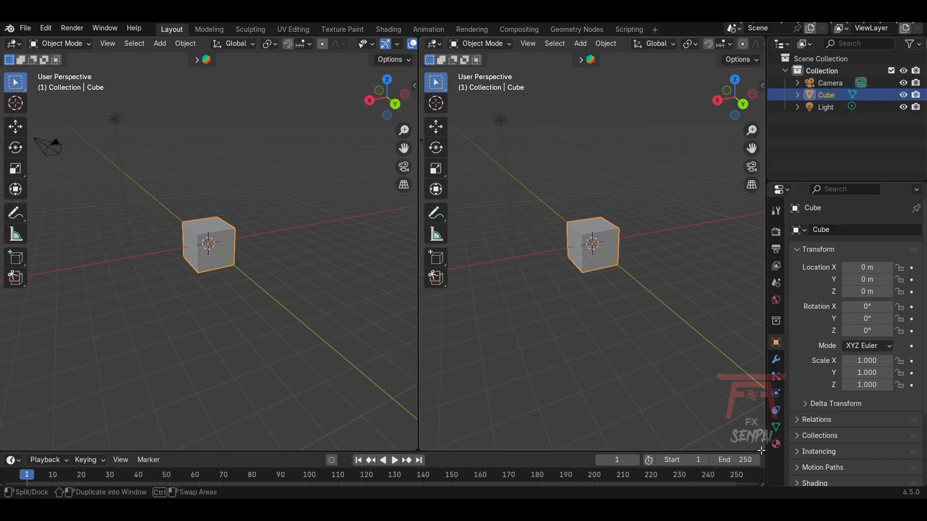
drag(762, 451, 745, 279)
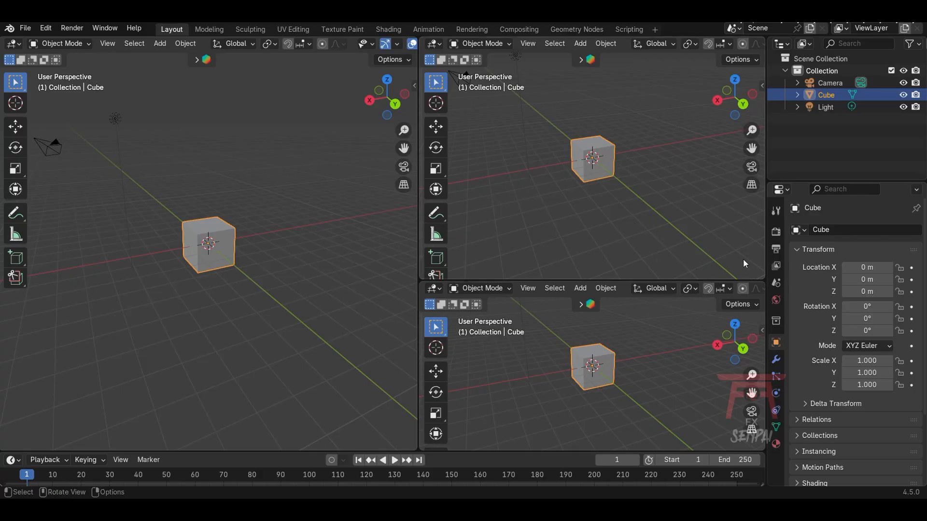
middle_drag(243, 235, 275, 336)
middle_drag(559, 250, 512, 215)
scroll(603, 346, down, 5)
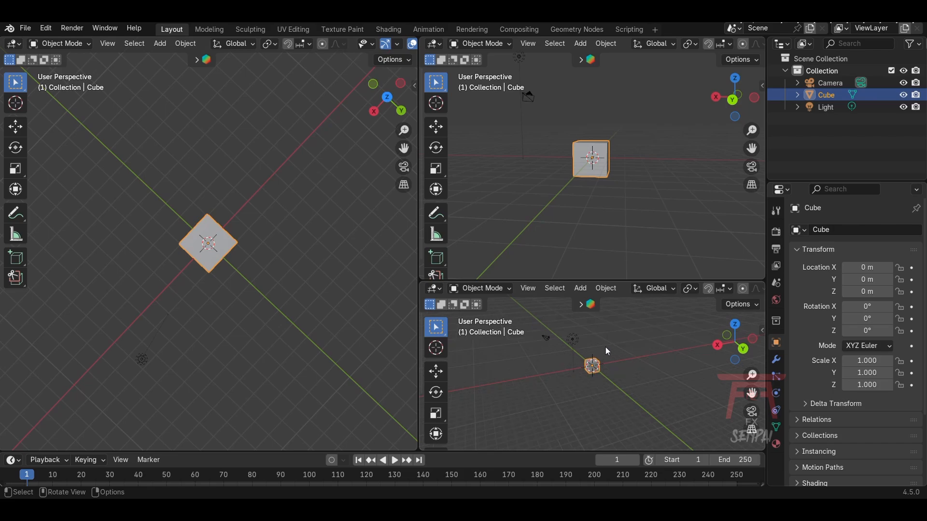
middle_drag(605, 347, 601, 374)
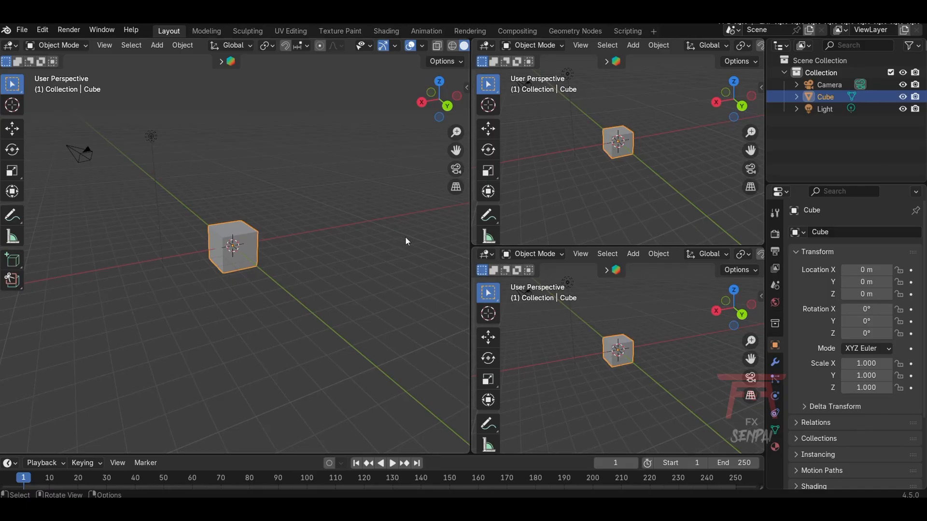
Split the upper-right and the lower-right viewports vertically, so that each becomes two side-by-side areas.
mouse_move(473, 249)
mouse_down()
mouse_move(522, 288)
mouse_move(485, 263)
mouse_move(481, 244)
mouse_up()
right_click(567, 244)
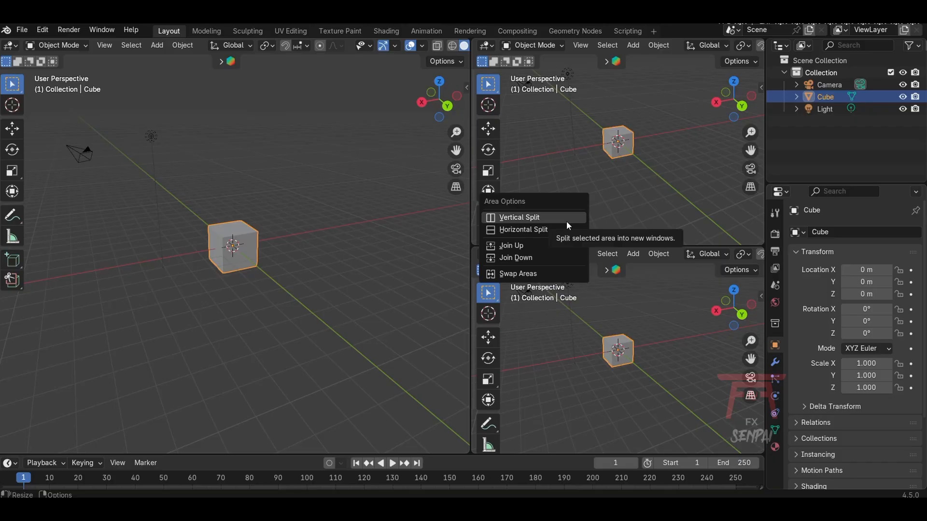
click(566, 221)
click(565, 217)
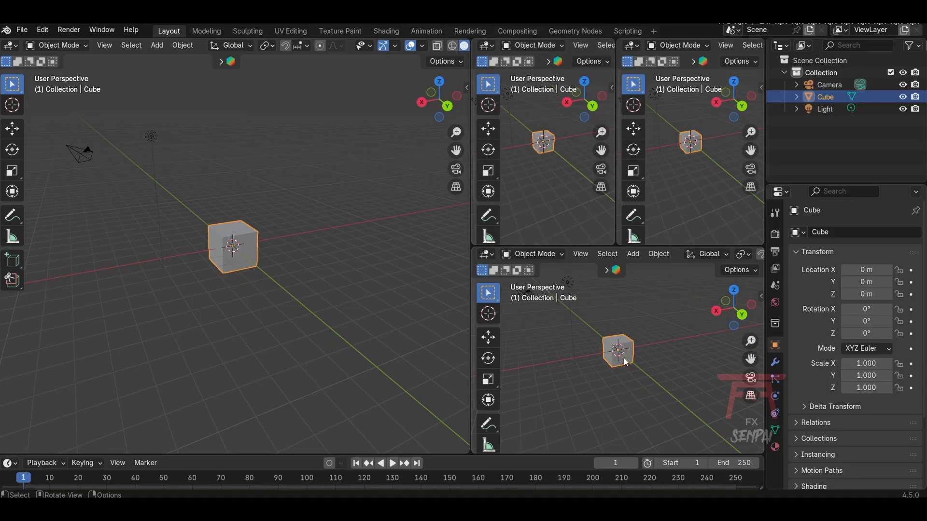
right_click(657, 245)
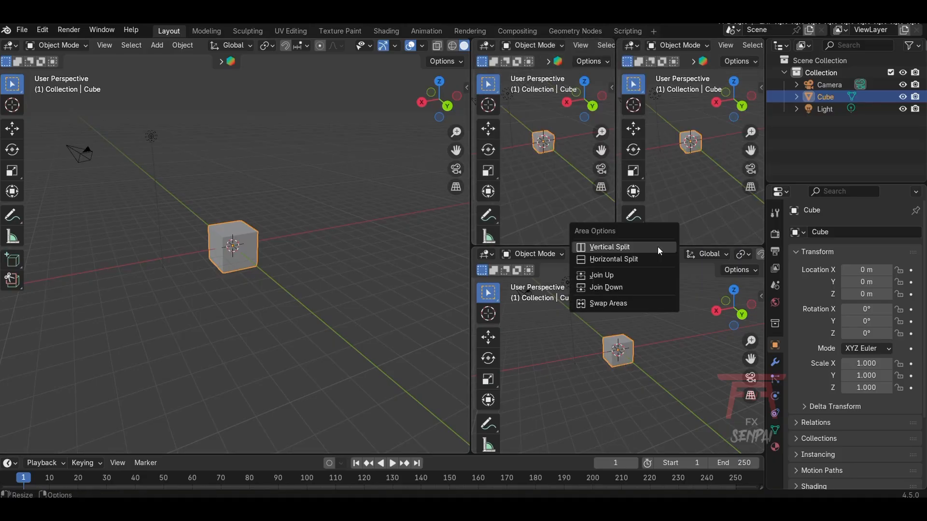
click(656, 246)
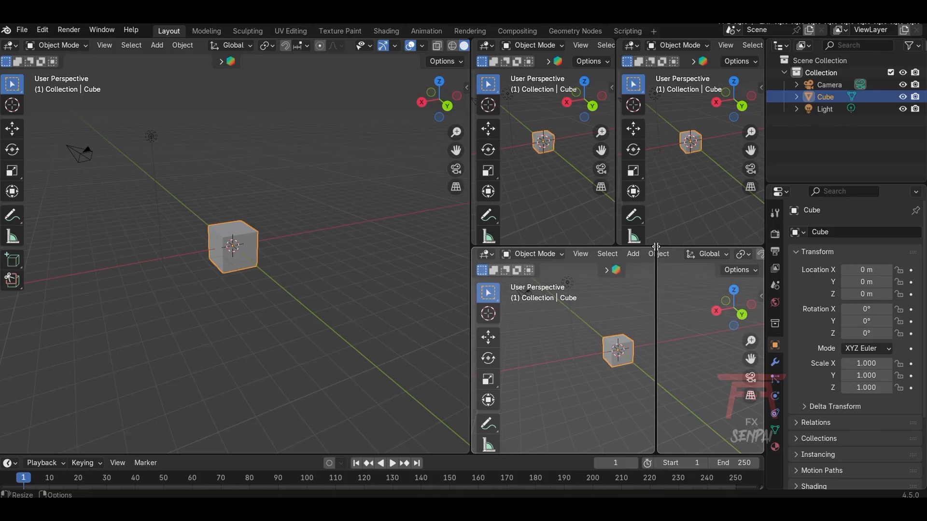
click(585, 336)
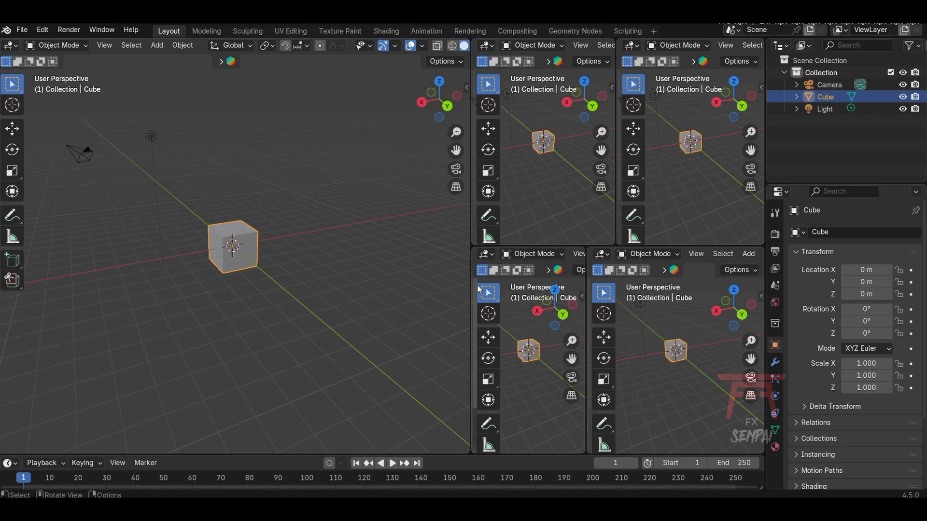
Split the large left viewport horizontally, and divide its upper part with a vertical split.
right_click(470, 217)
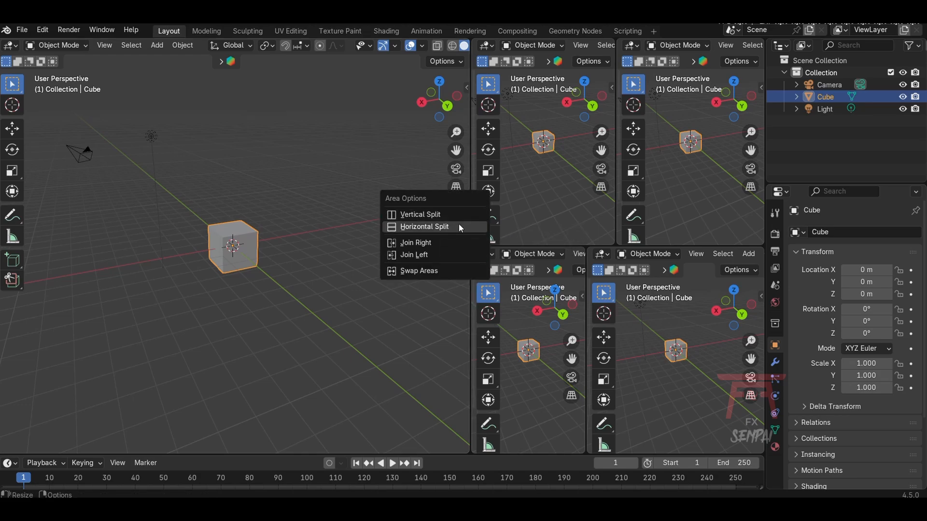
click(458, 225)
click(319, 207)
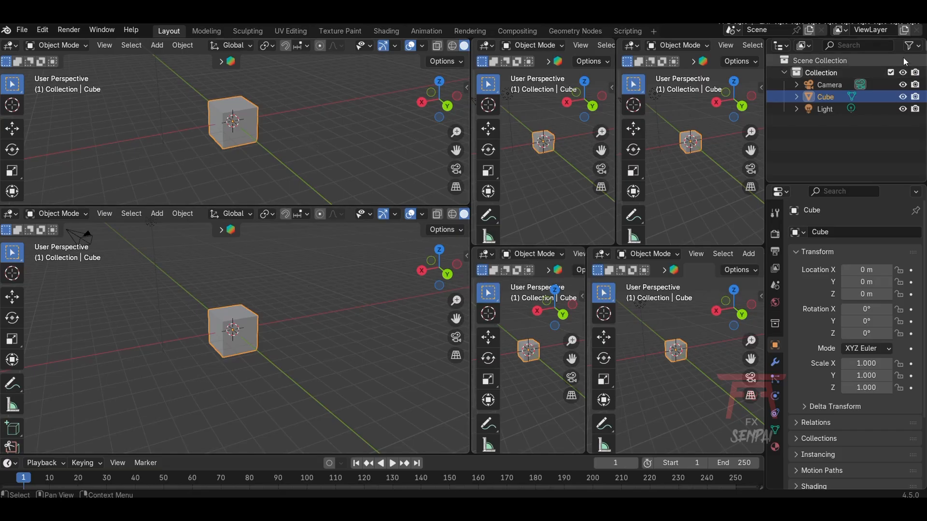
right_click(374, 206)
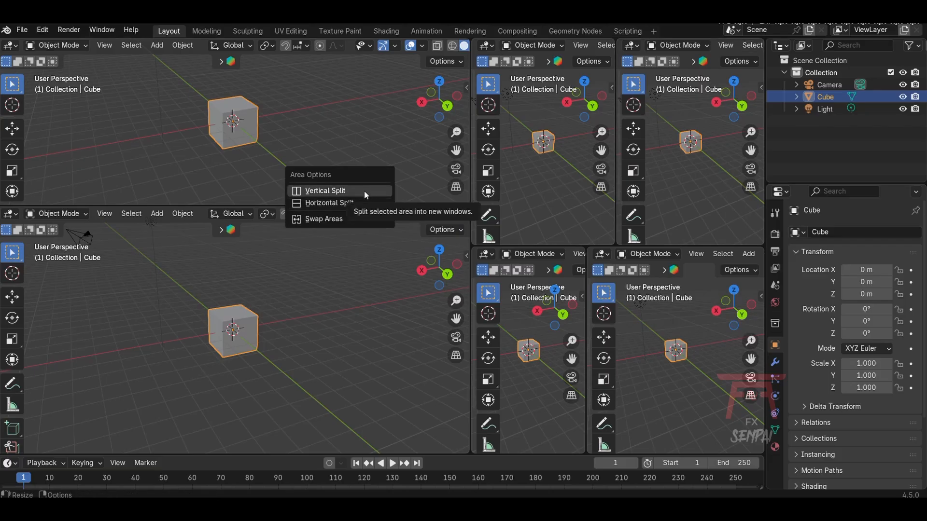
click(364, 190)
click(354, 193)
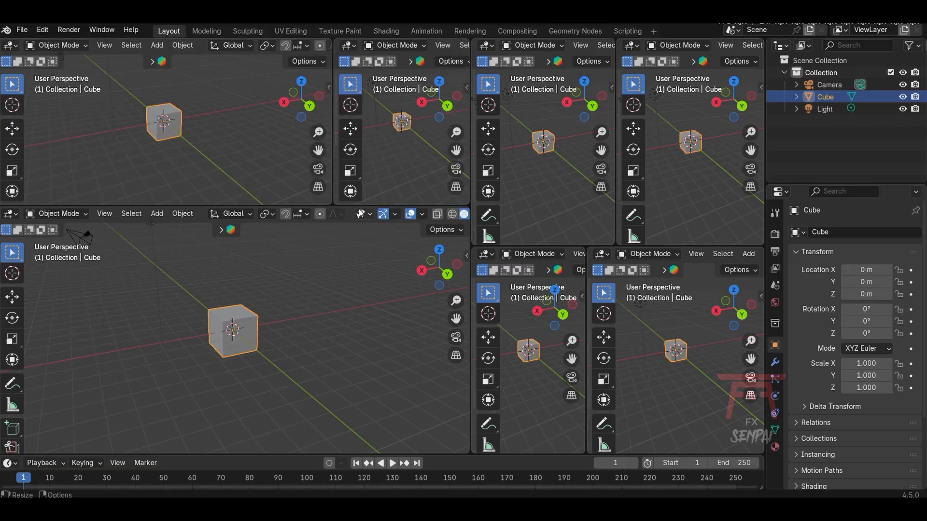
Split the lower-left viewport horizontally into two stacked areas.
right_click(355, 206)
click(355, 218)
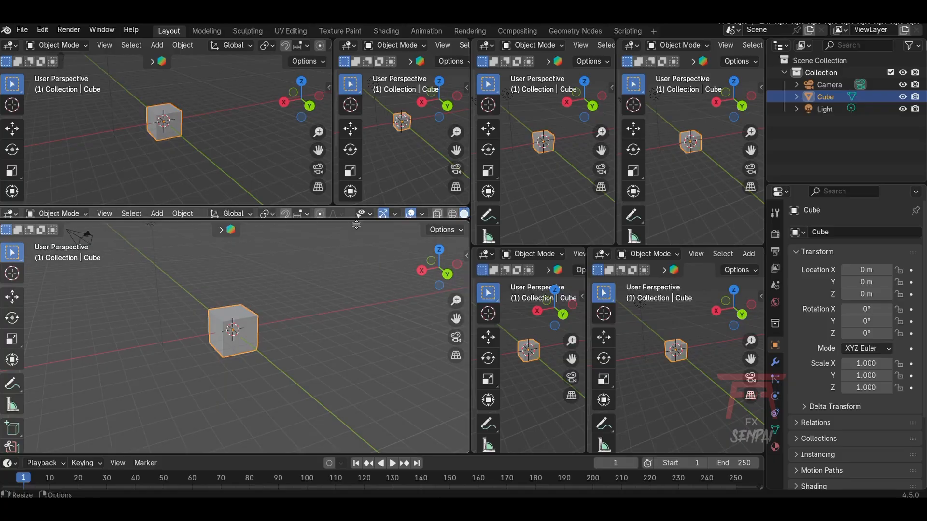
click(371, 347)
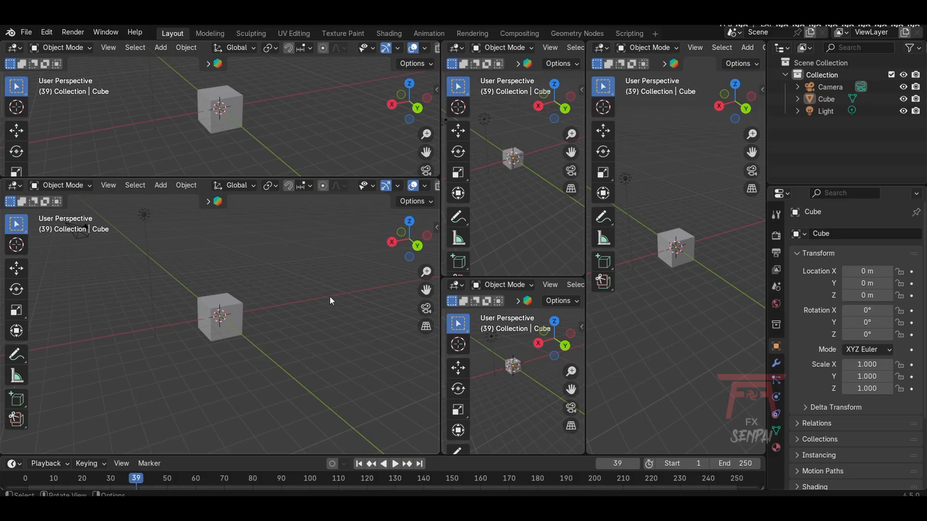
Join the stacked left viewports into one and merge the areas beside it into two wide stacked viewports.
right_click(311, 175)
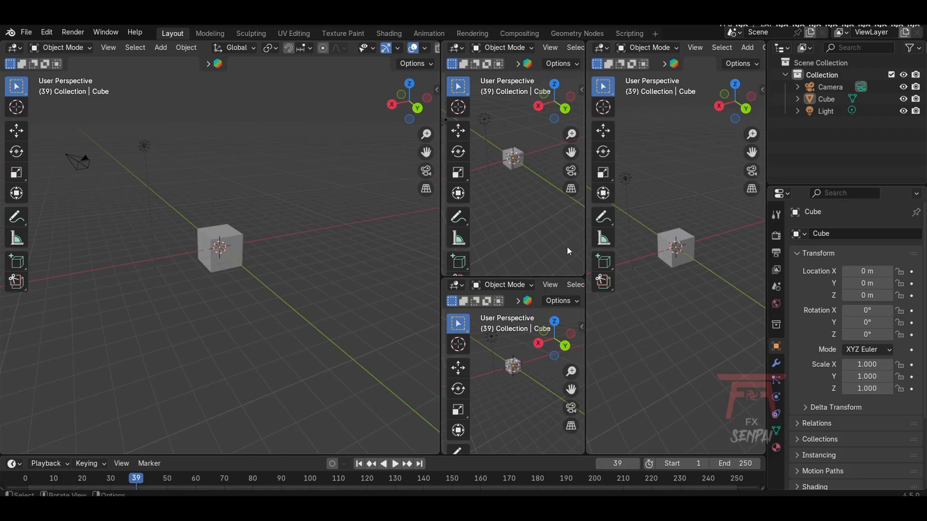
right_click(582, 200)
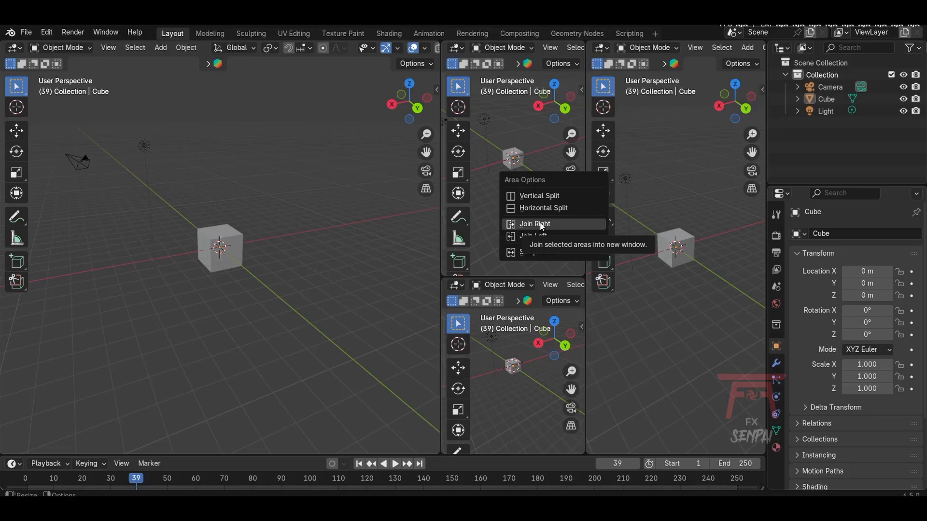
click(521, 224)
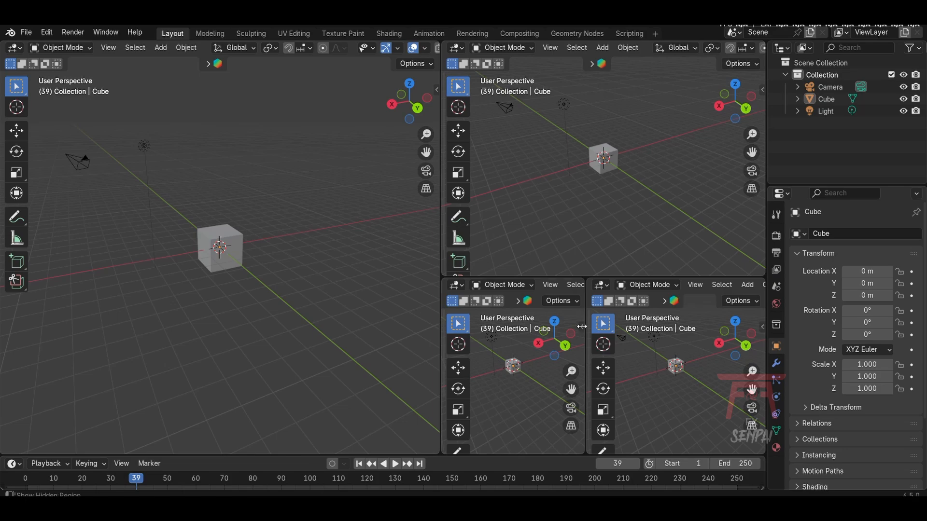
right_click(585, 361)
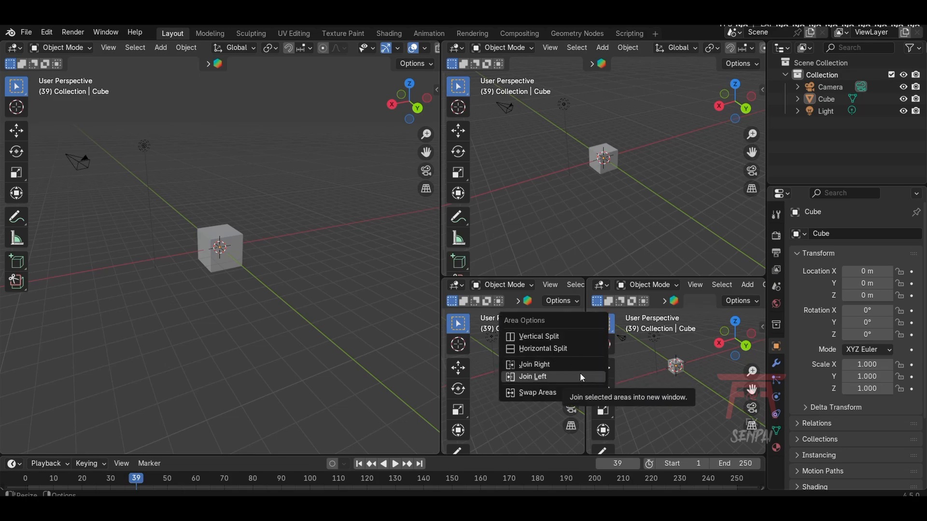
click(580, 376)
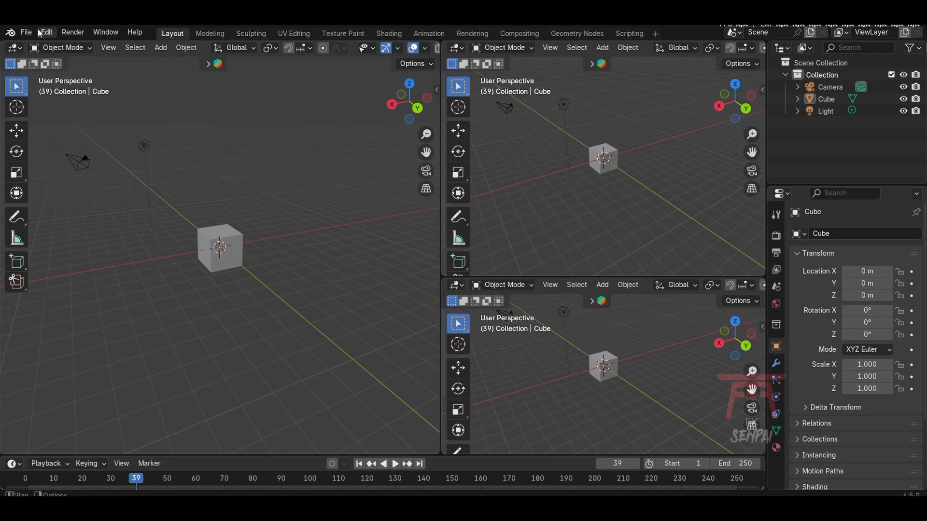
Change the large left viewport to a UV Editor and the lower-right viewport to a Graph Editor with a narrower sidebar.
click(15, 49)
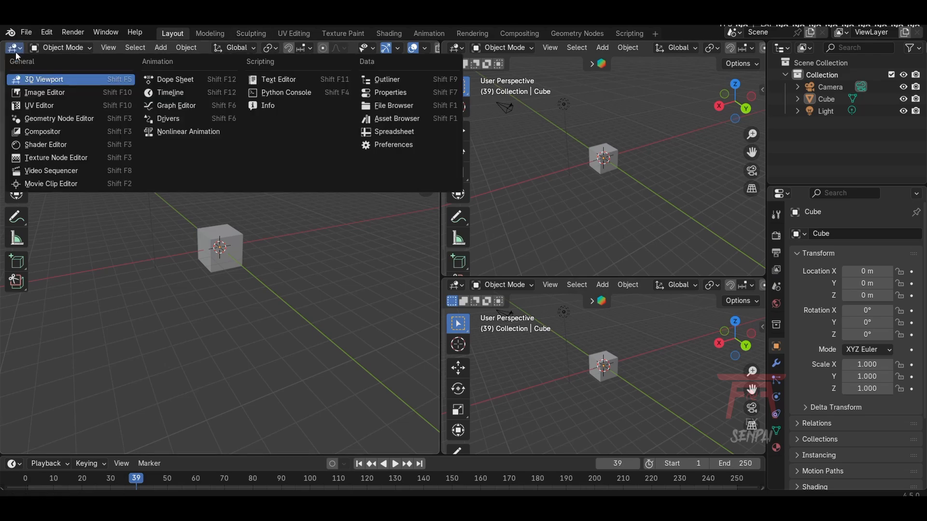
click(29, 106)
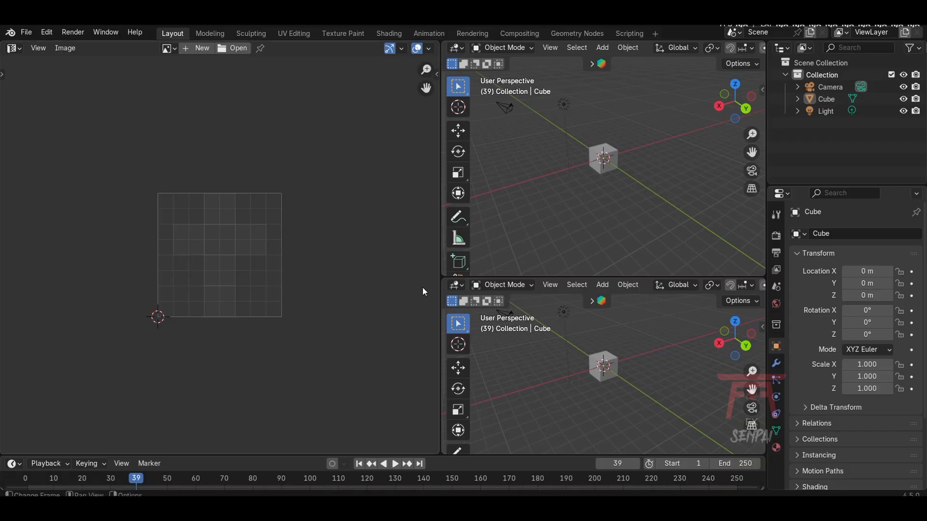
click(457, 287)
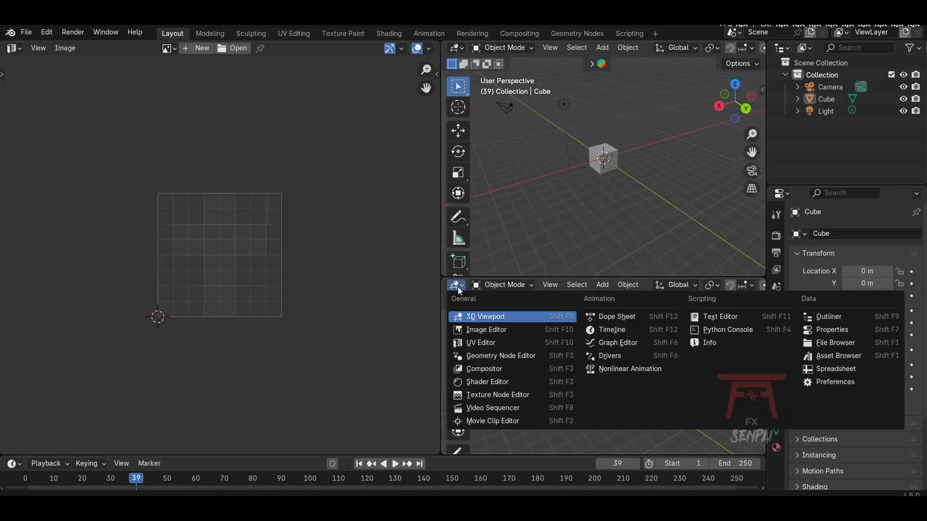
click(601, 343)
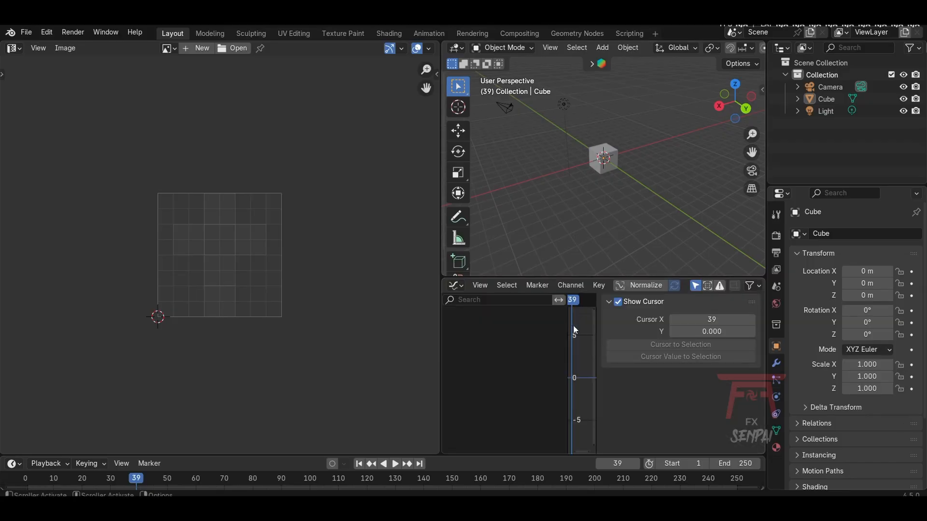
drag(599, 341, 734, 341)
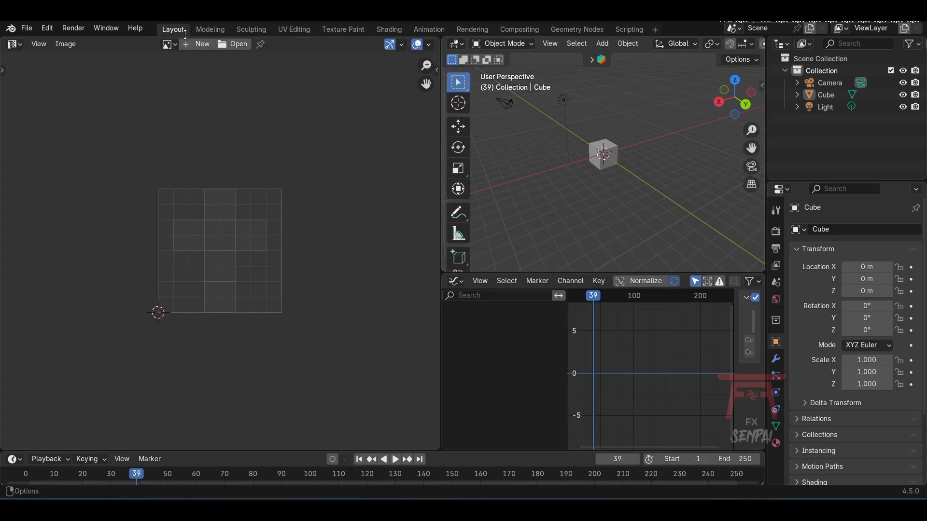
Duplicate the Layout workspace with its customized arrangement of editors.
click(203, 30)
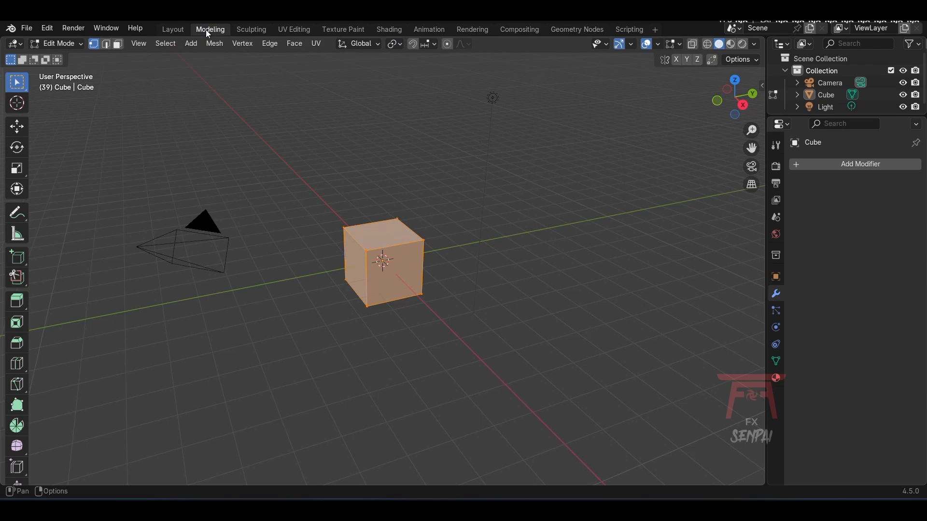
click(180, 30)
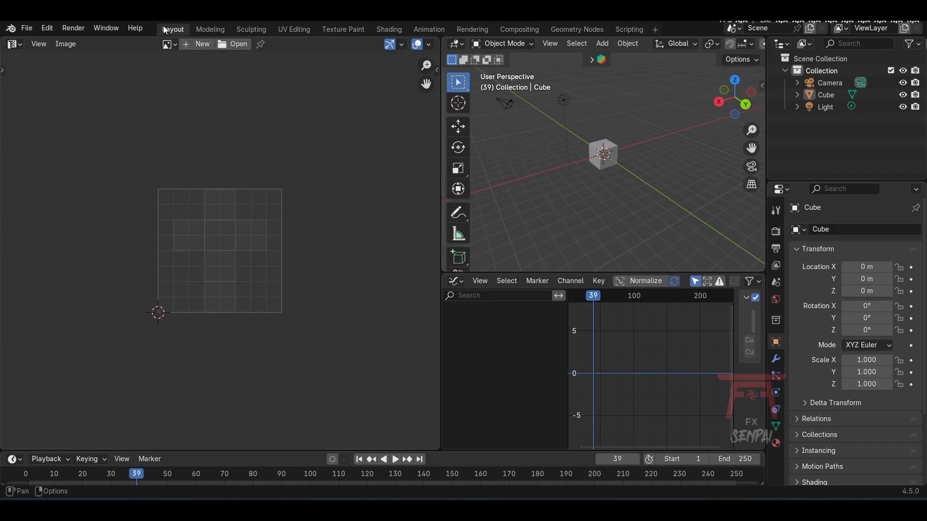
right_click(169, 29)
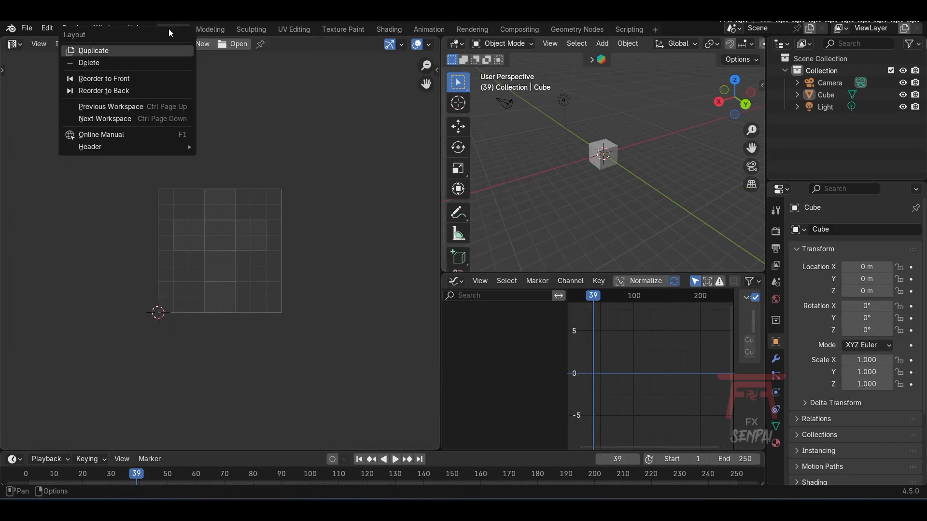
click(135, 47)
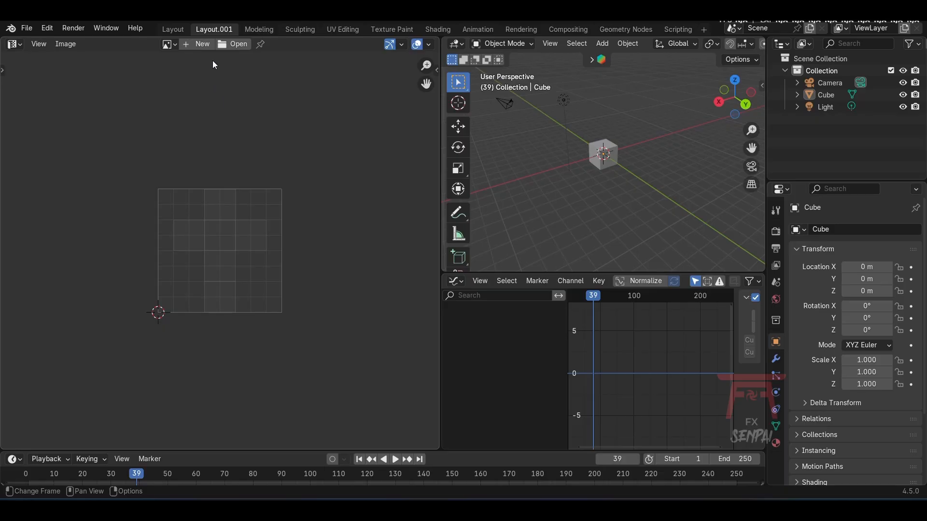
Rename the duplicated workspace "fx workspace".
double_click(209, 30)
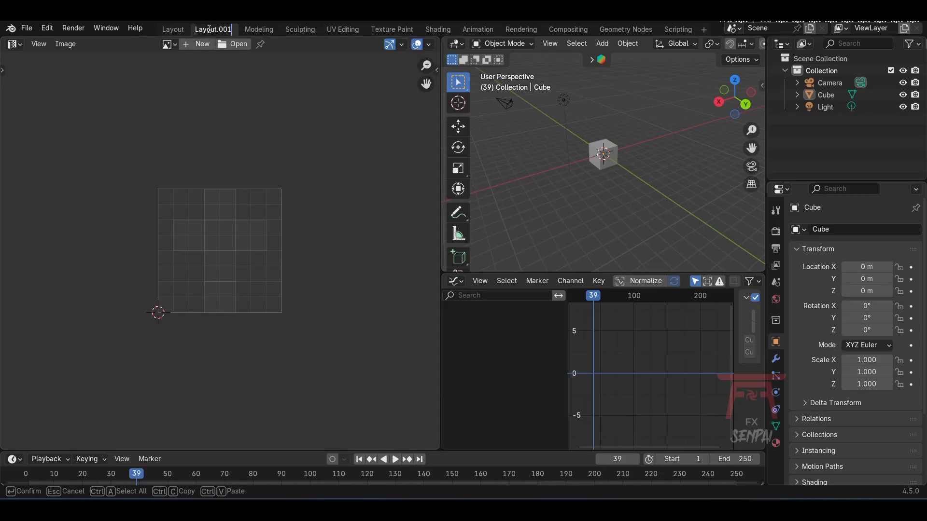
key(ctrl+a)
key(BackSpace)
text(fx workspace)
key(Return)
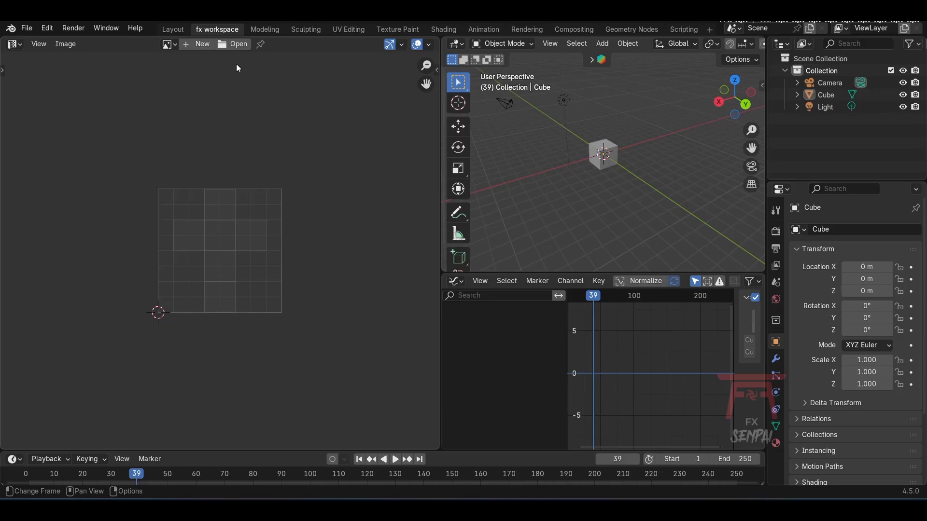
Save the current setup with the custom fx workspace as the startup file, overwriting the existing one.
click(26, 28)
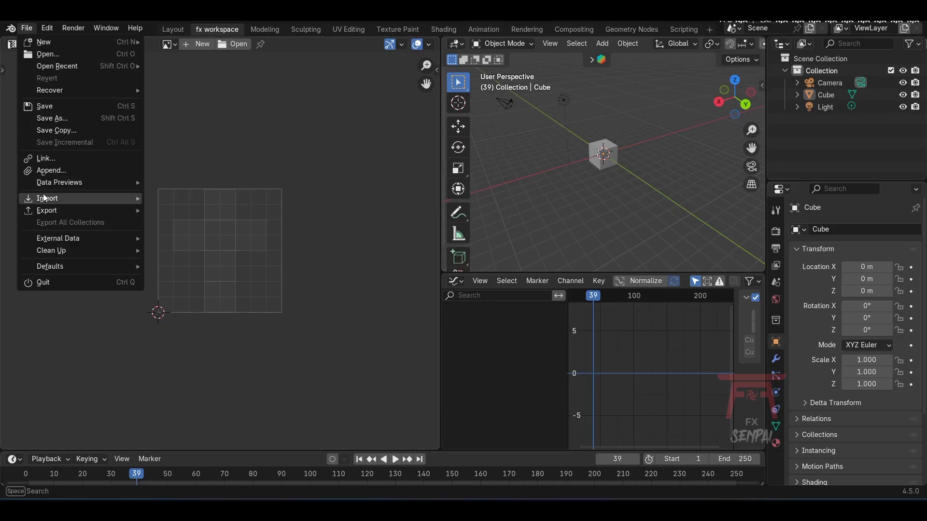
mouse_move(58, 238)
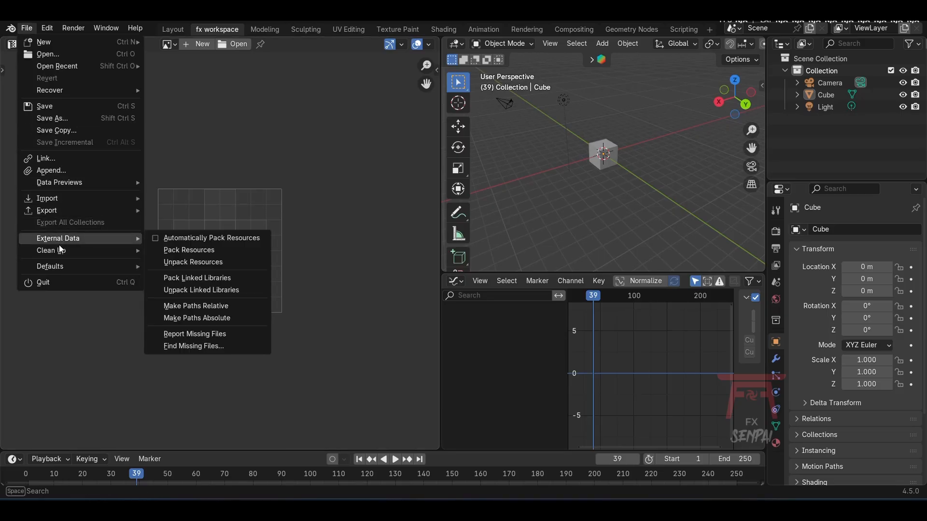
mouse_move(63, 268)
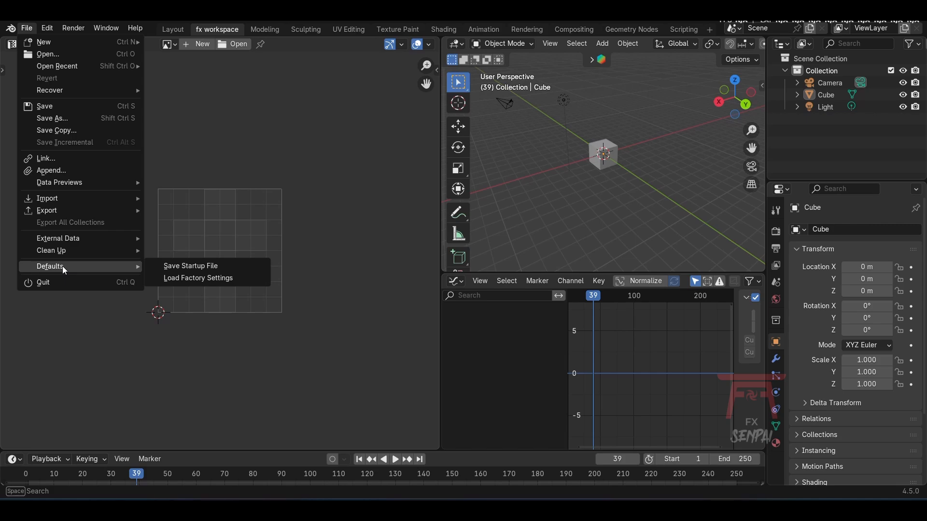
click(194, 269)
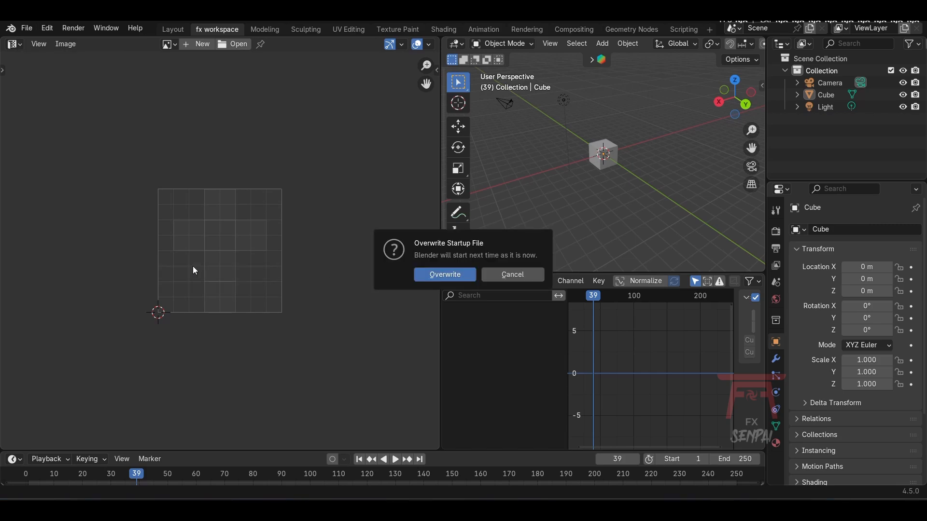
click(452, 276)
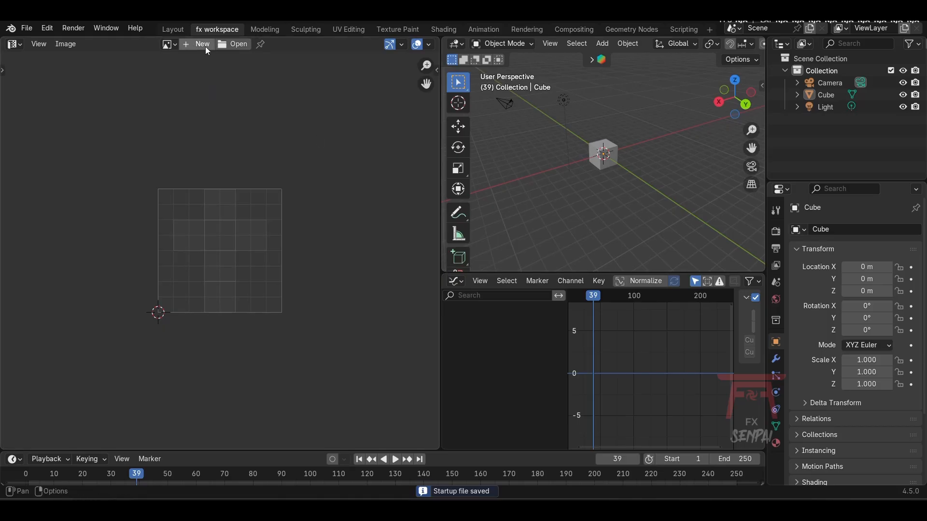
View the Layout and Modeling workspaces and return to the fx workspace to compare their editor arrangements.
click(173, 30)
click(262, 30)
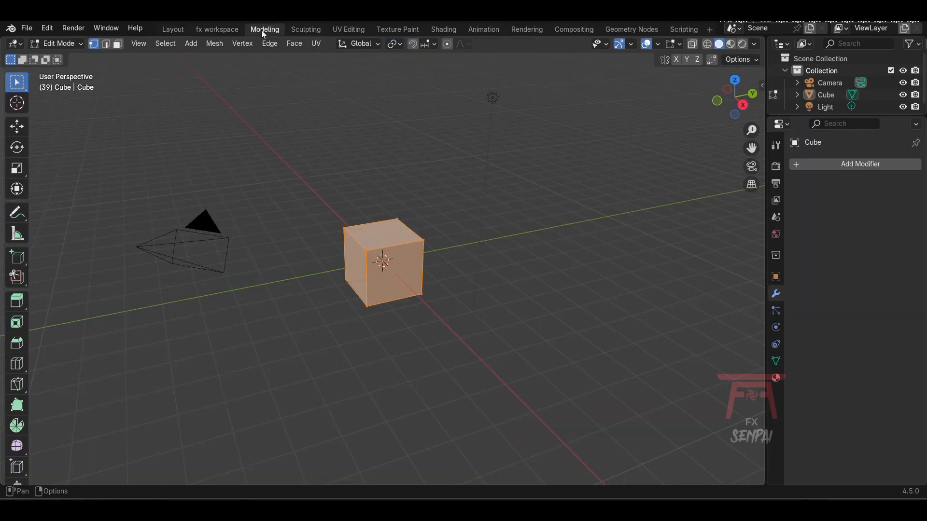
middle_drag(333, 236, 310, 252)
middle_drag(367, 319, 393, 266)
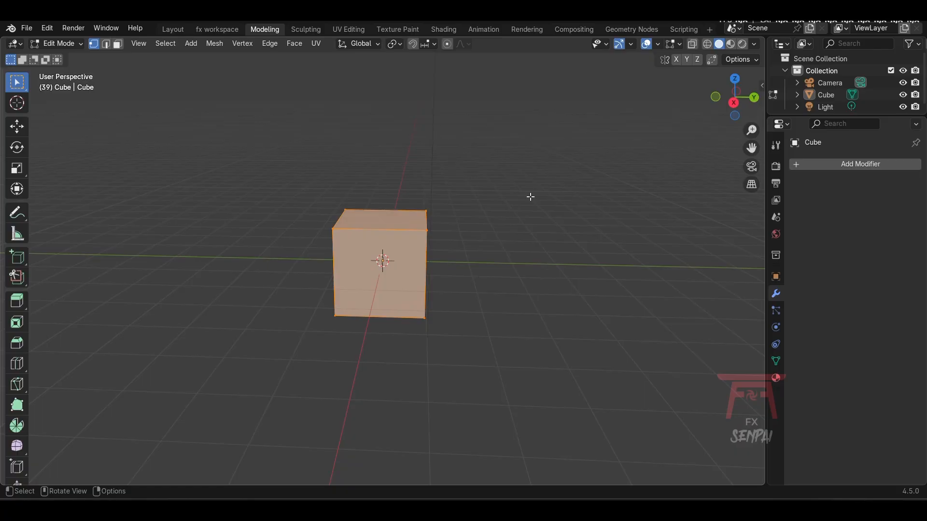
click(227, 26)
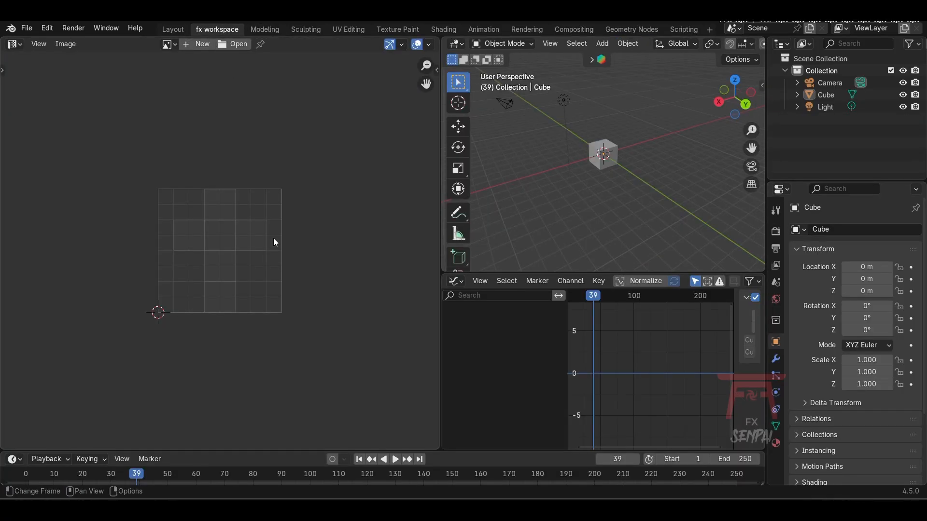
middle_drag(540, 206, 695, 195)
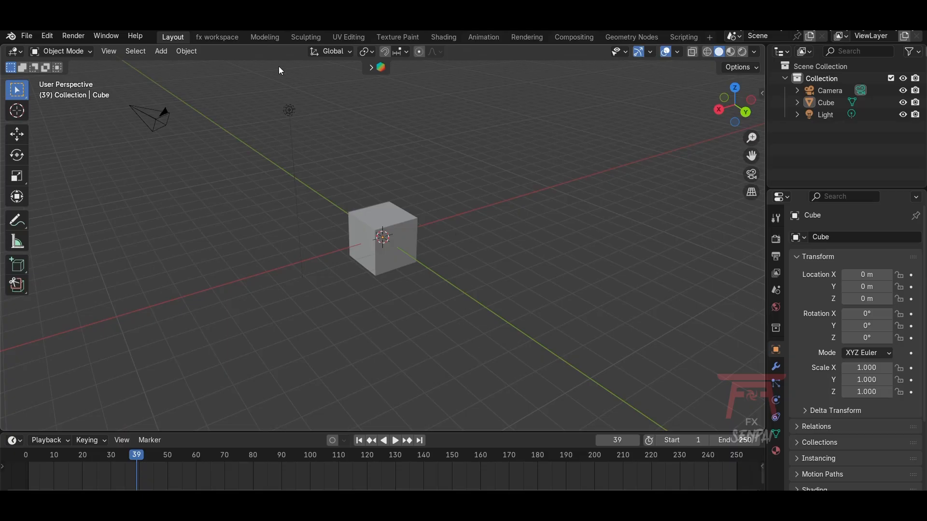
Delete the custom workspace named fx workspace.
click(224, 41)
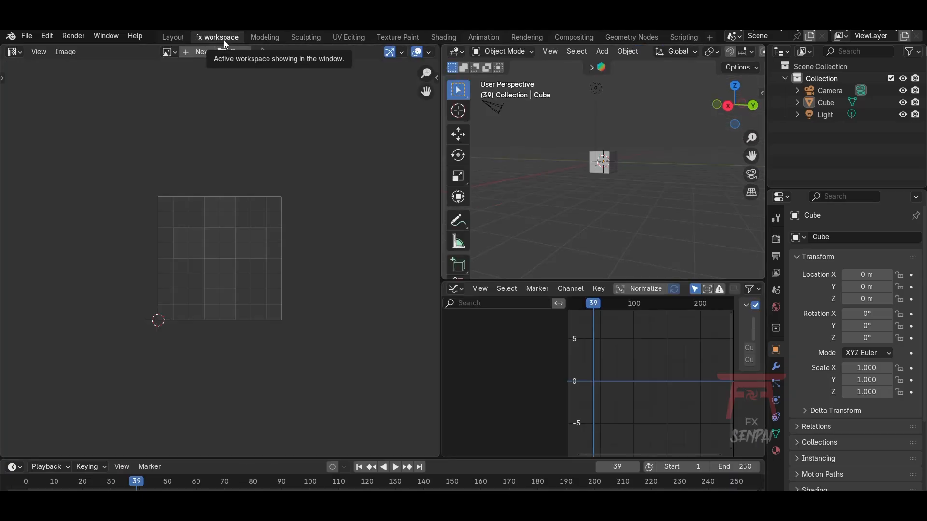
right_click(224, 36)
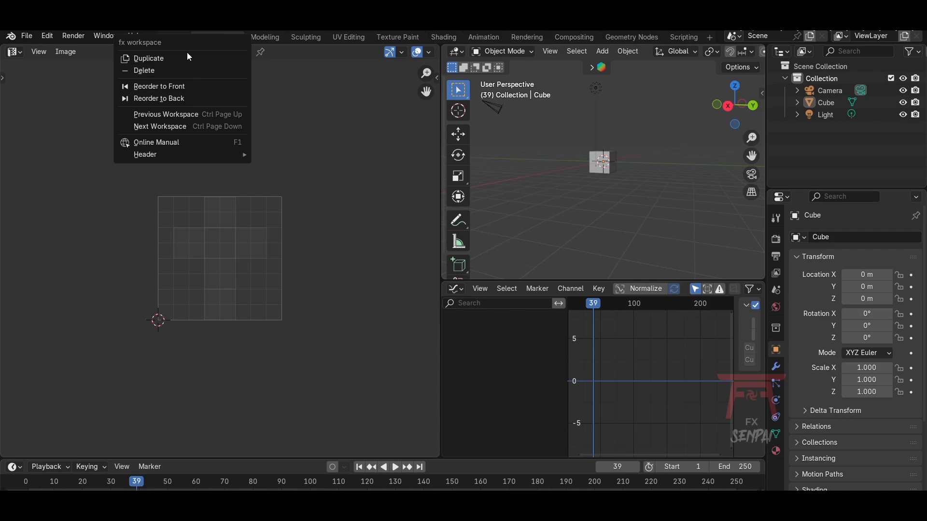
click(184, 70)
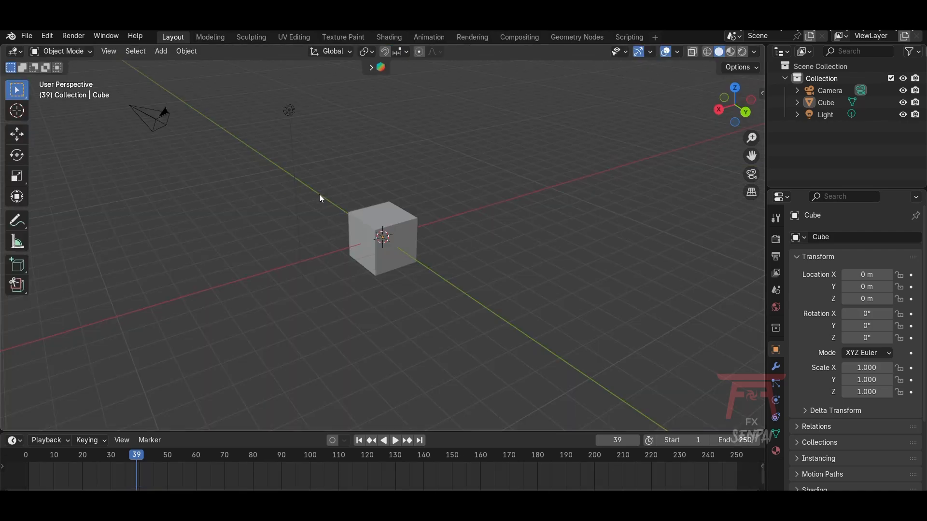
Overwrite the startup file with the current setup that no longer contains the custom workspace.
click(27, 38)
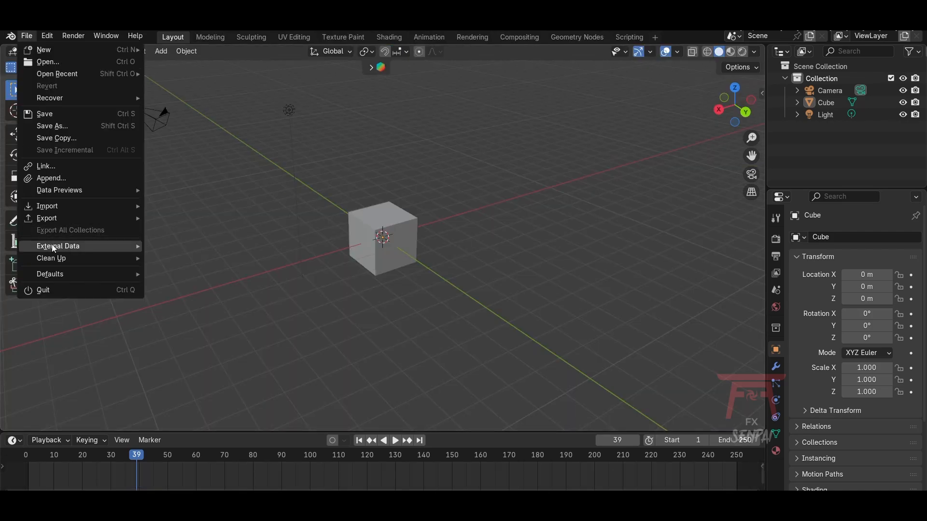
mouse_move(61, 275)
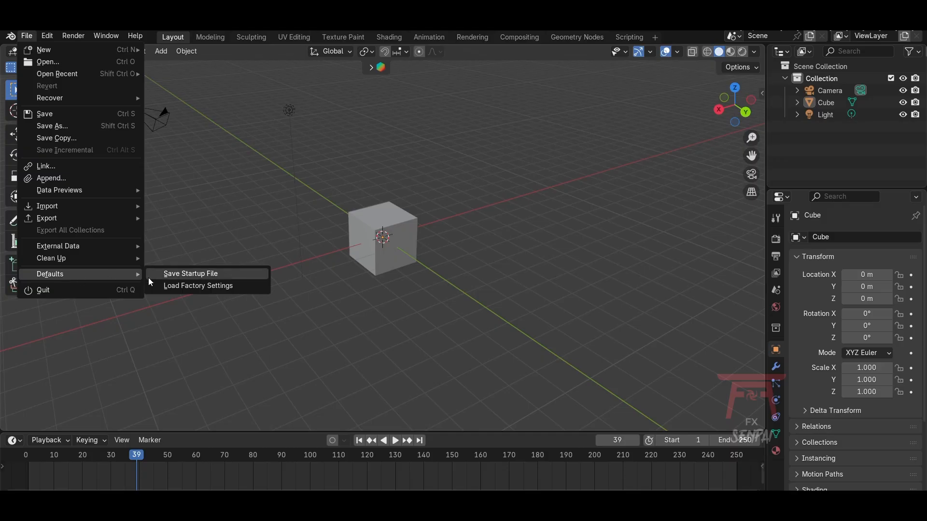
click(172, 279)
click(445, 283)
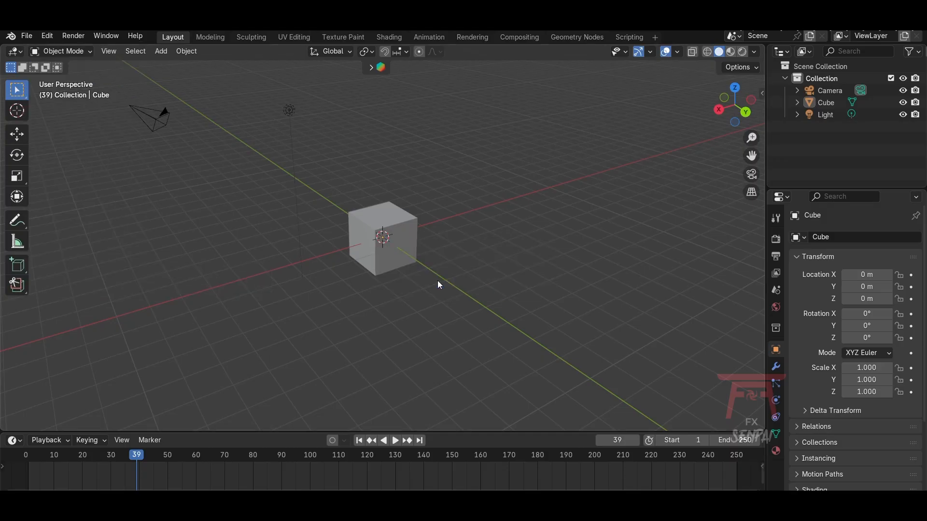
middle_drag(410, 293, 428, 285)
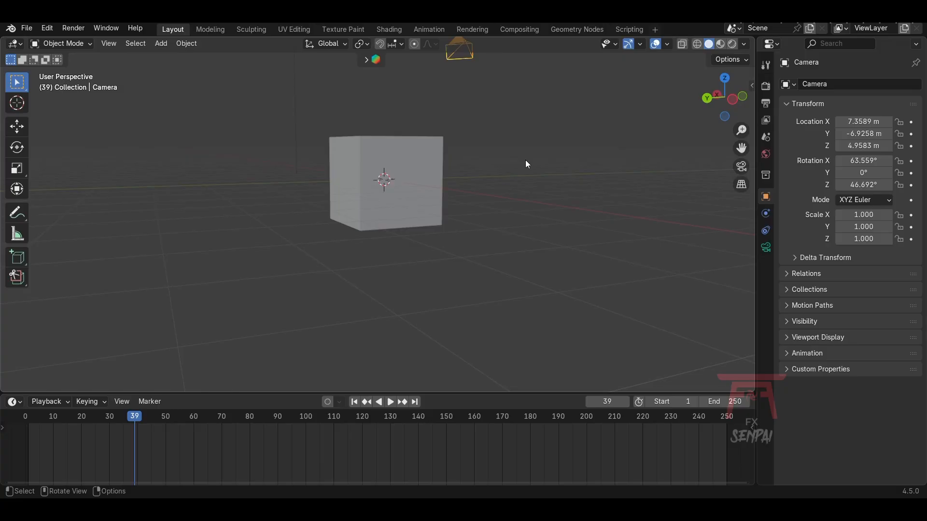
Widen the Properties editor by moving its border with the 3D viewport, and narrow it again.
drag(756, 292, 740, 277)
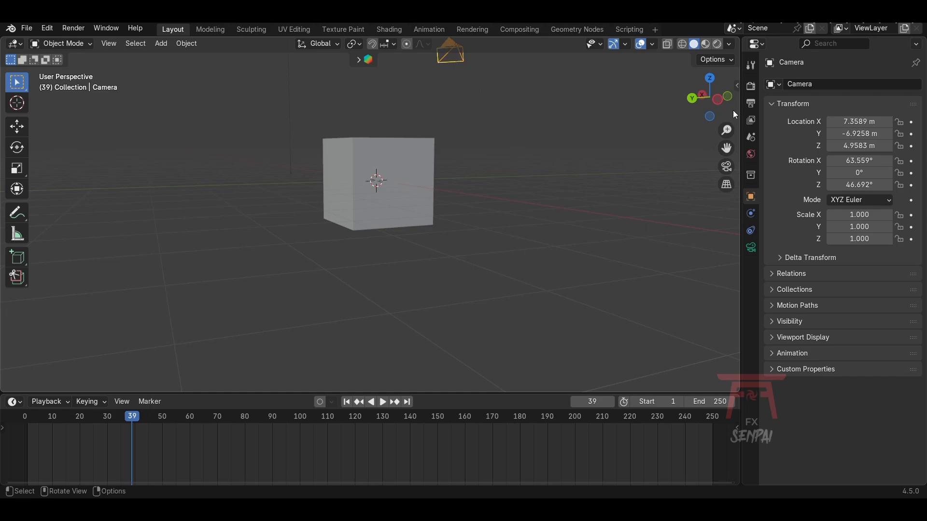
drag(741, 145, 760, 149)
middle_drag(443, 196, 466, 261)
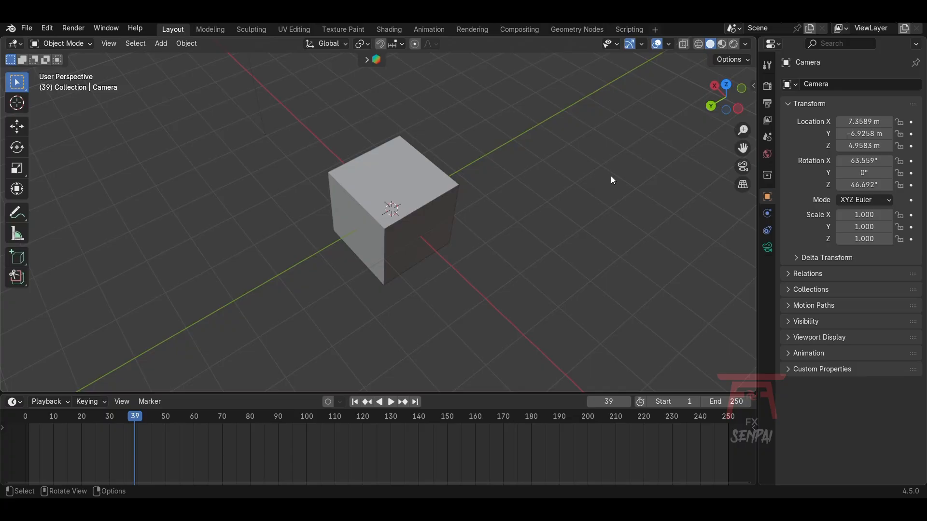
middle_drag(620, 212, 613, 182)
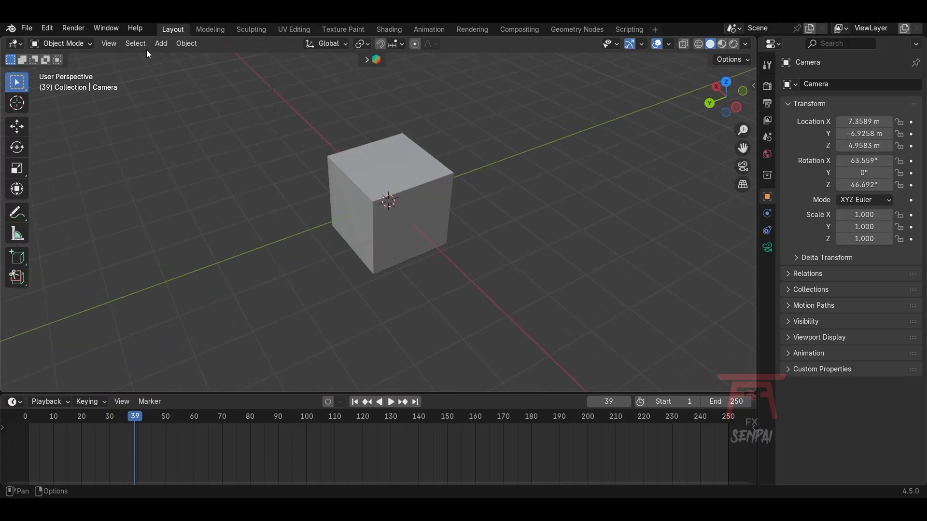
click(75, 45)
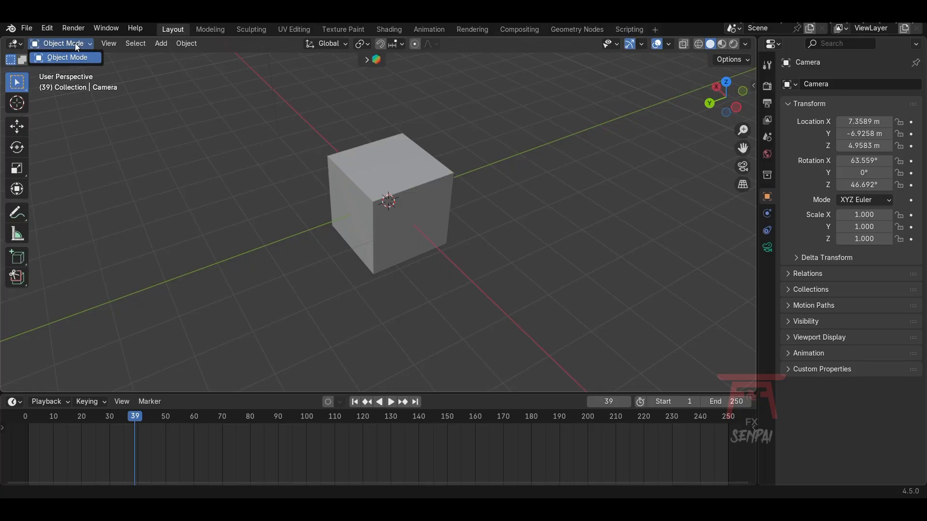
click(75, 45)
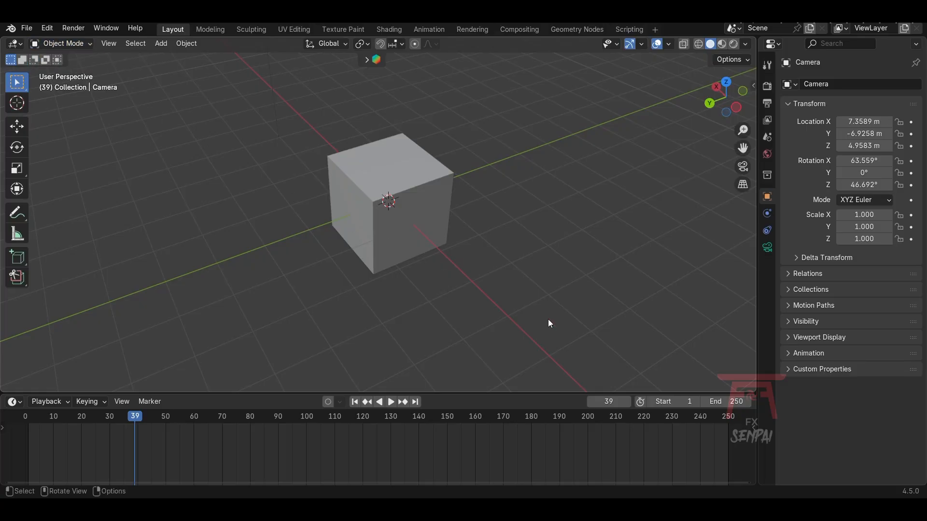
middle_drag(550, 323, 491, 261)
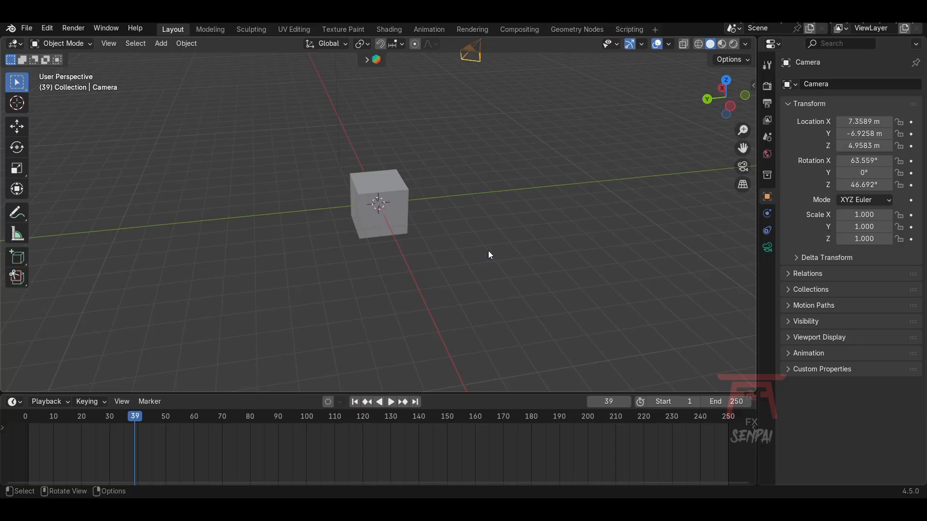
middle_drag(422, 212, 451, 212)
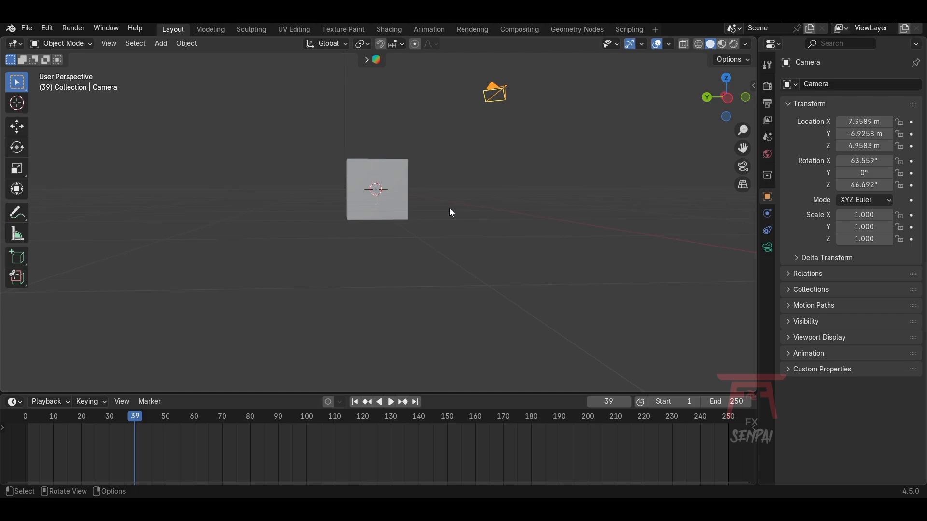
Move the timeline's playhead to frame 95.
middle_drag(381, 209, 413, 228)
drag(135, 419, 293, 427)
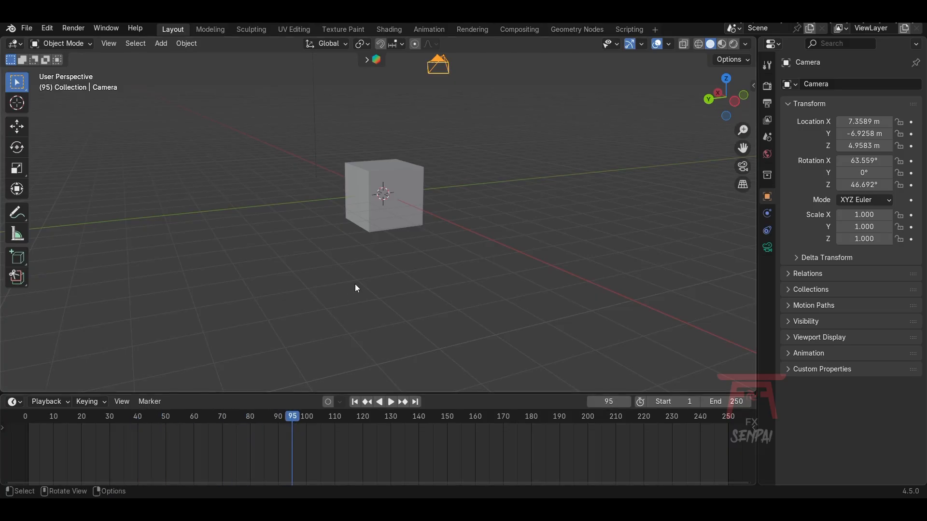
middle_drag(443, 261, 482, 251)
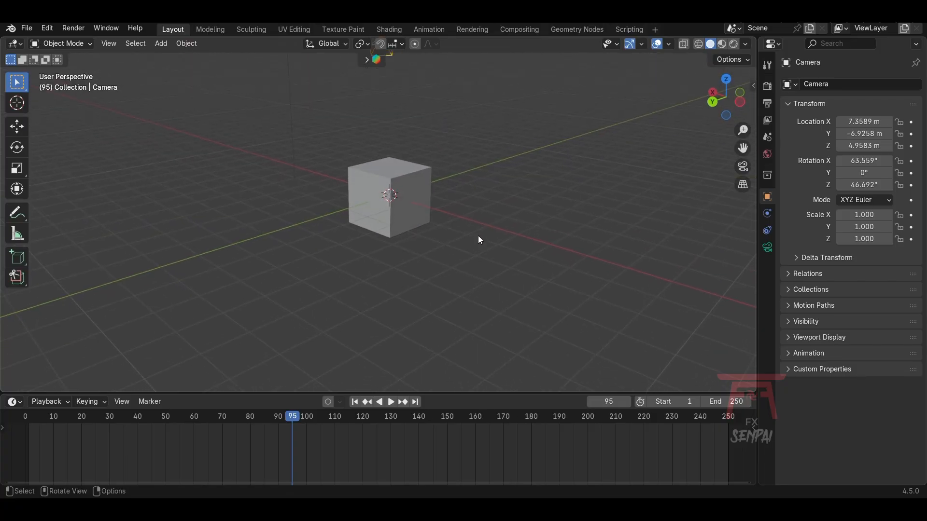